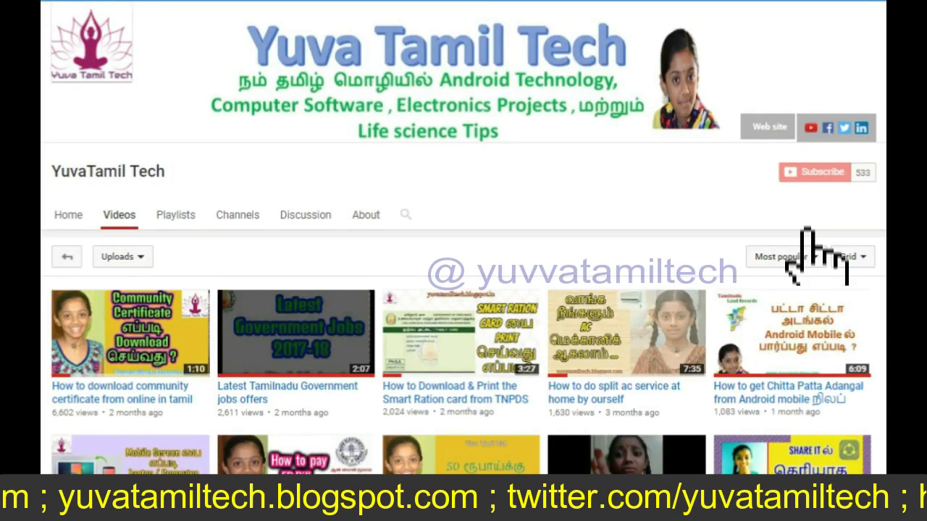
# - Subscribe to the YuvaTamil Tech channel and give its video a like
pyautogui.click(809, 174)
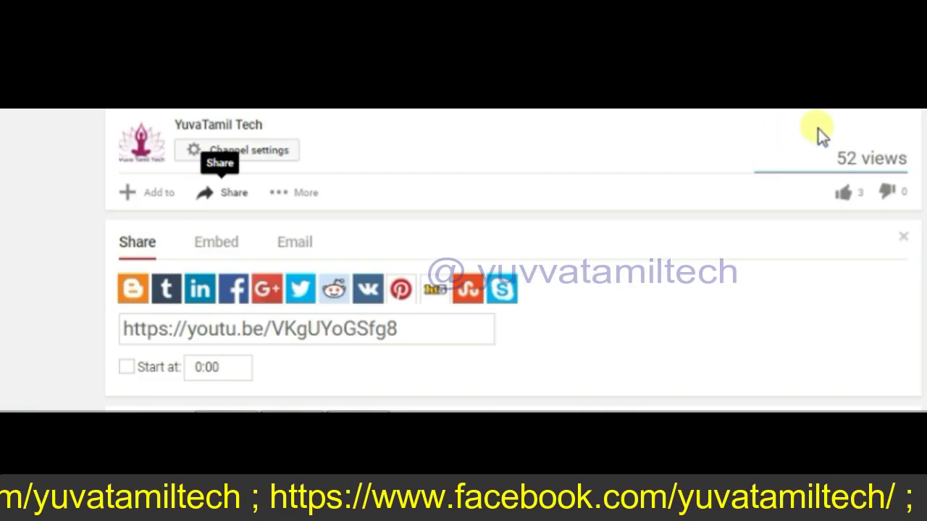
pyautogui.click(849, 197)
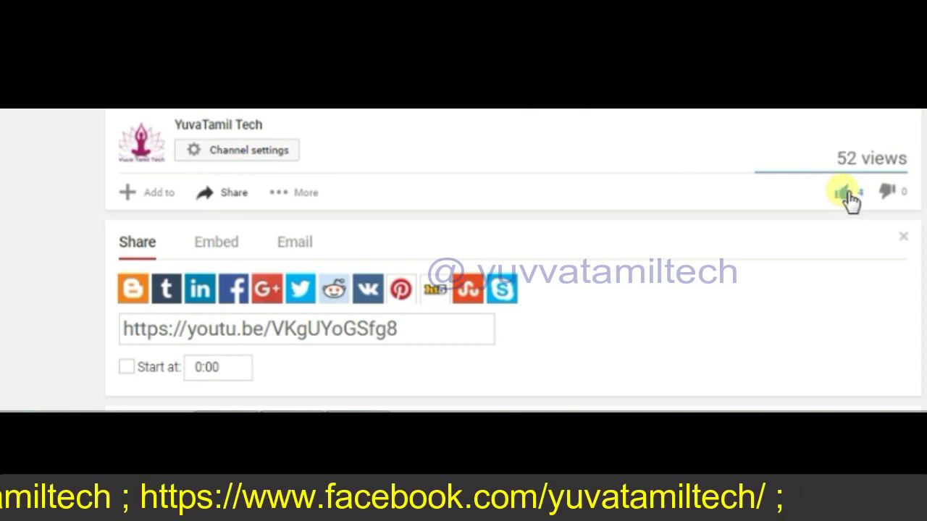
pyautogui.click(849, 196)
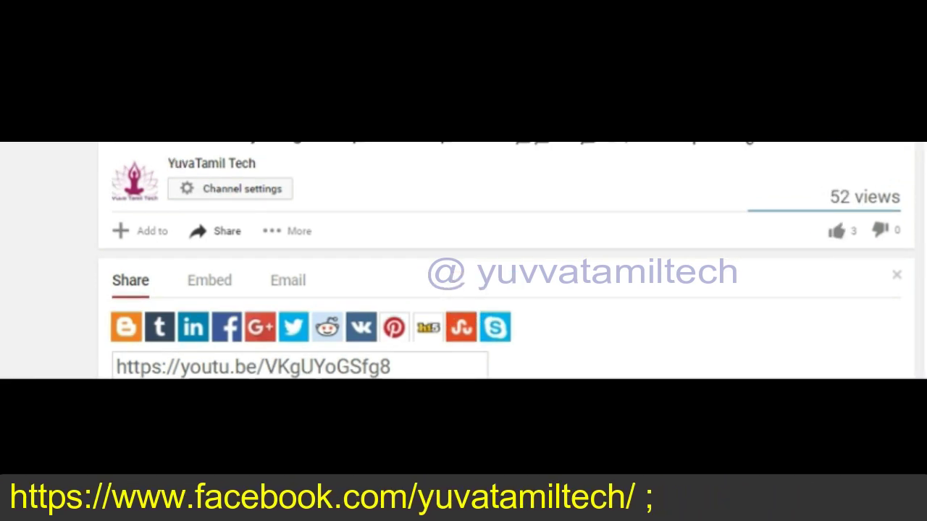
# - Open the video's sharing options and write a placeholder public comment in the comments section
pyautogui.click(236, 233)
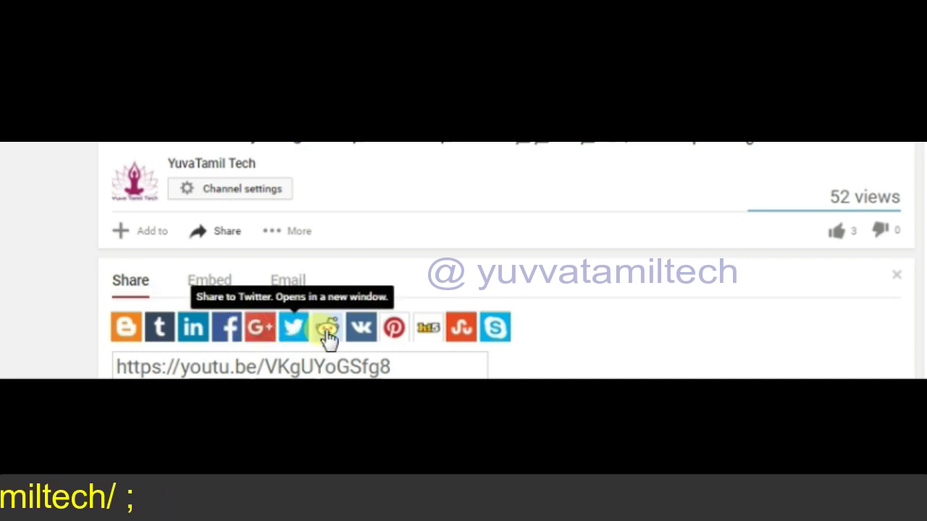
pyautogui.scroll(-10, 496, 331)
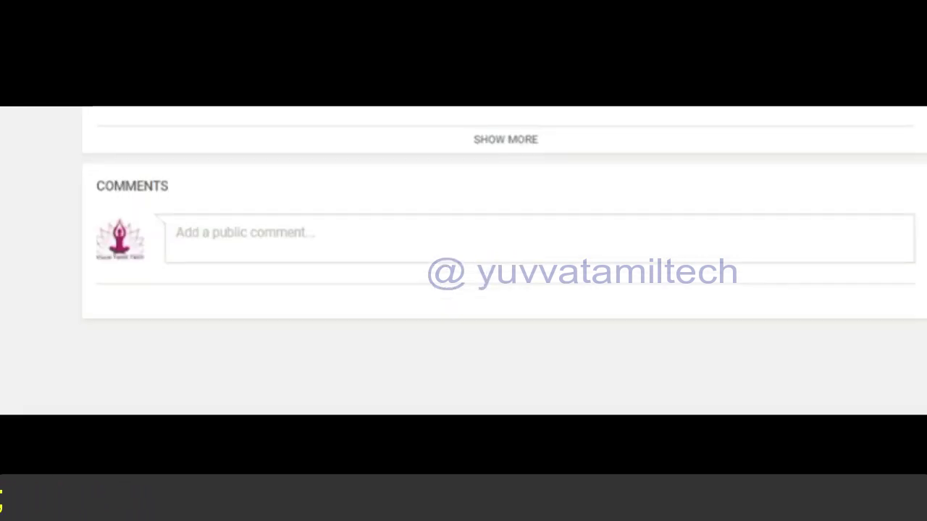
pyautogui.click(572, 255)
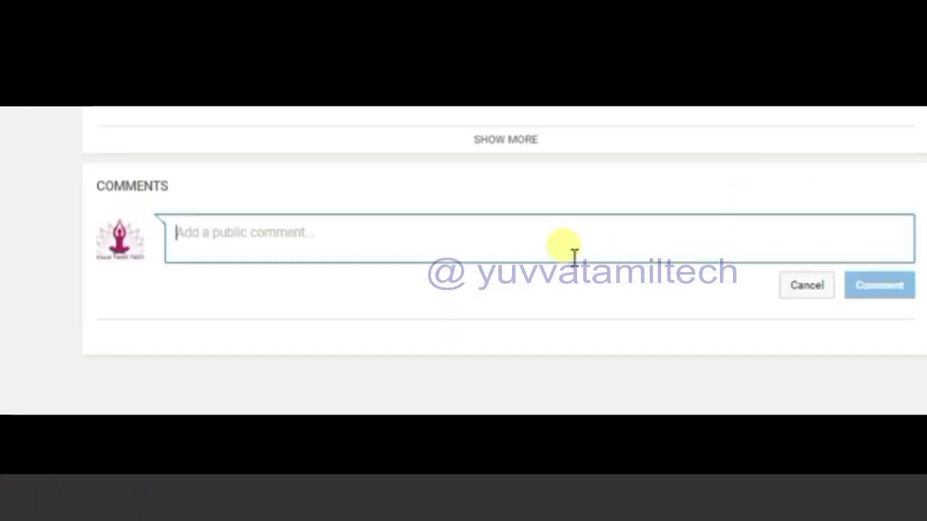
pyautogui.write('xxxxnxn')
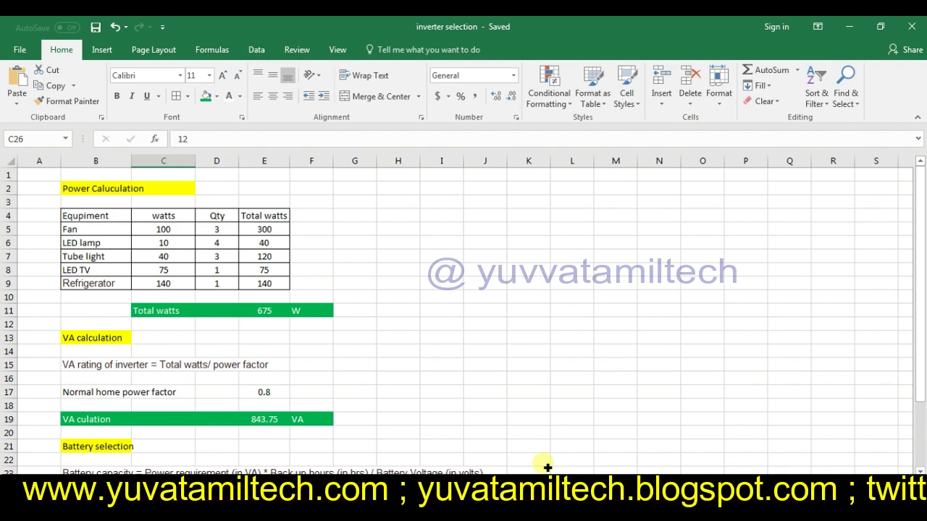
pyautogui.click(924, 308)
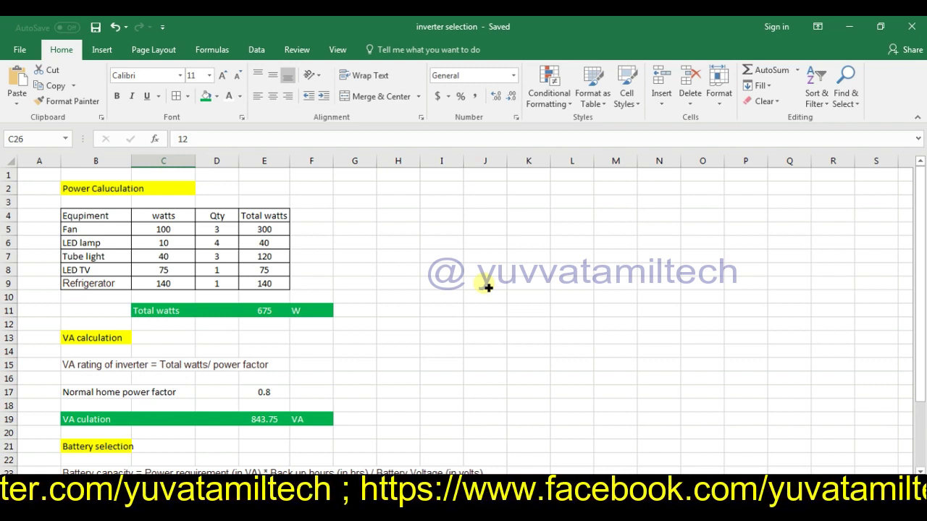
pyautogui.click(452, 255)
pyautogui.click(461, 242)
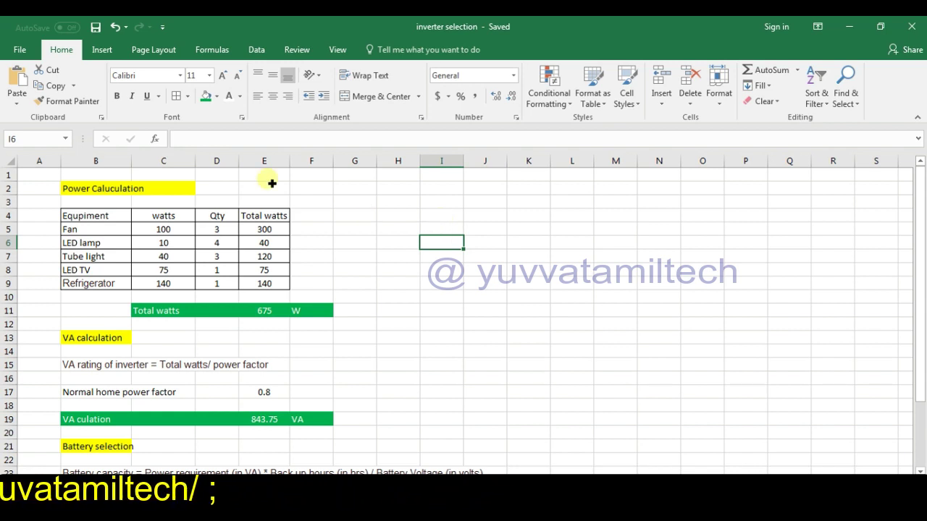
# - Examine the equipment names and their watt ratings in the power calculation table
pyautogui.moveTo(148, 194); pyautogui.dragTo(95, 213)
pyautogui.click(100, 216)
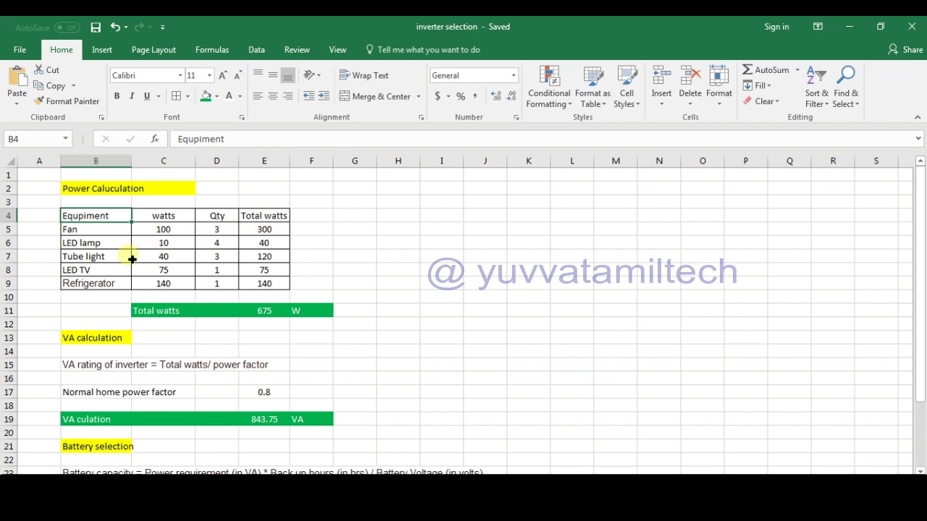
pyautogui.click(109, 232)
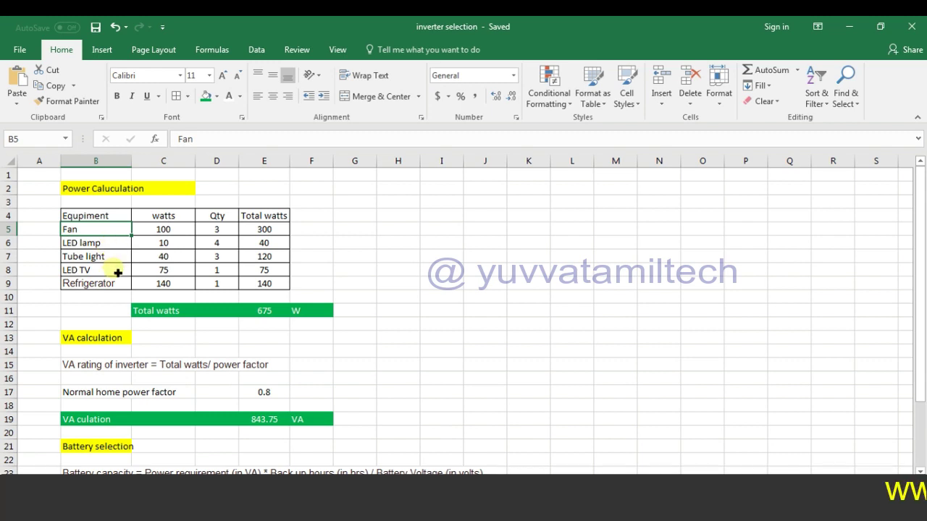
pyautogui.click(117, 272)
pyautogui.click(118, 287)
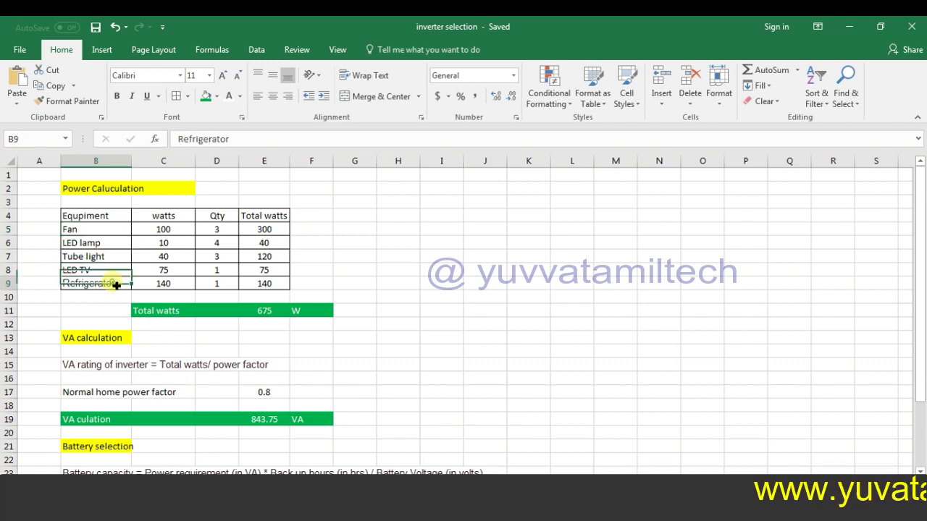
pyautogui.click(163, 218)
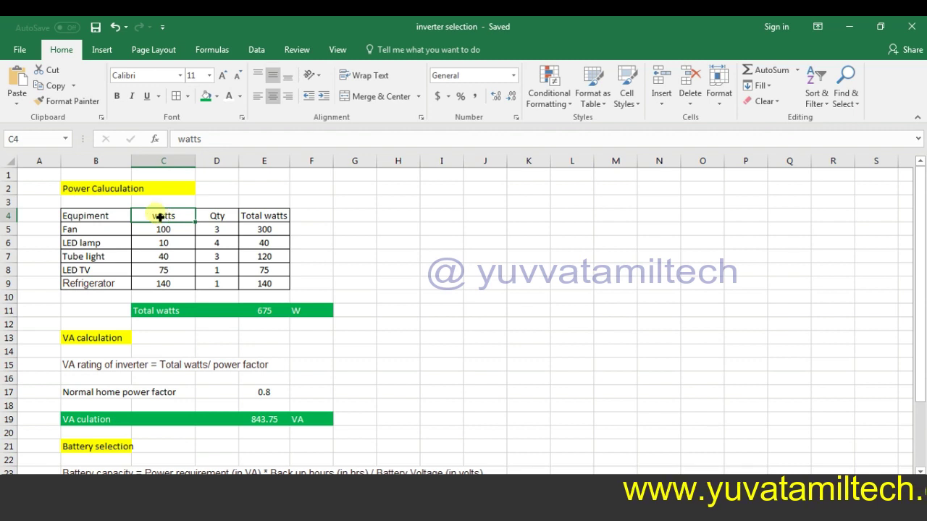
pyautogui.click(150, 233)
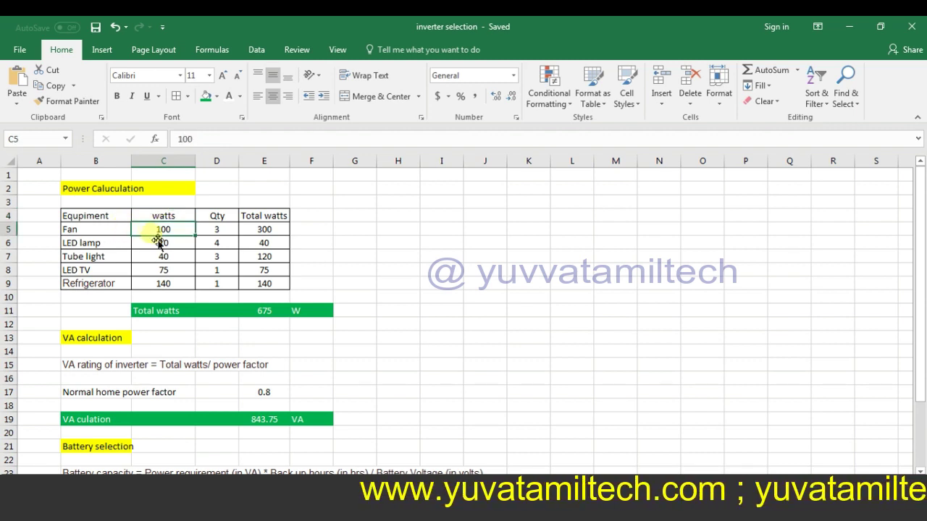
pyautogui.click(159, 245)
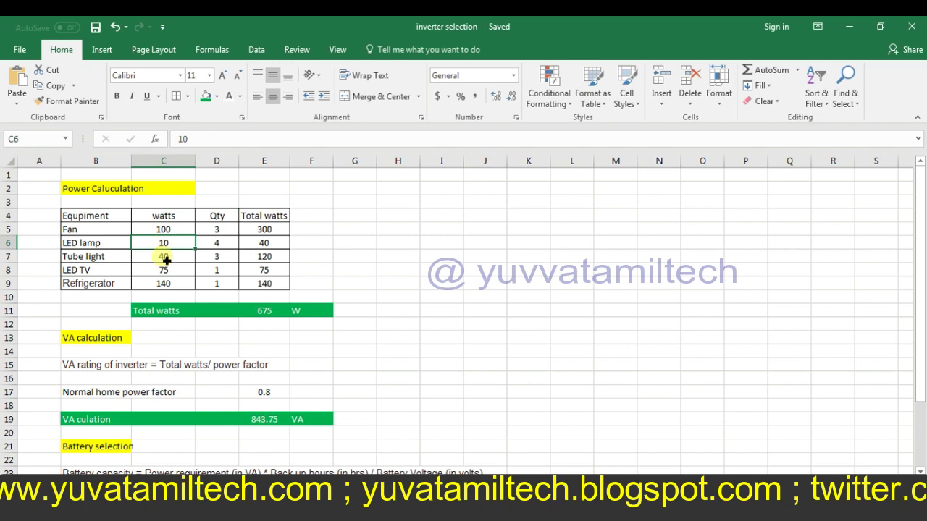
# - Set the quantities of the fan, LED lamp and tube light to 1 each in the power calculation table
pyautogui.click(225, 233)
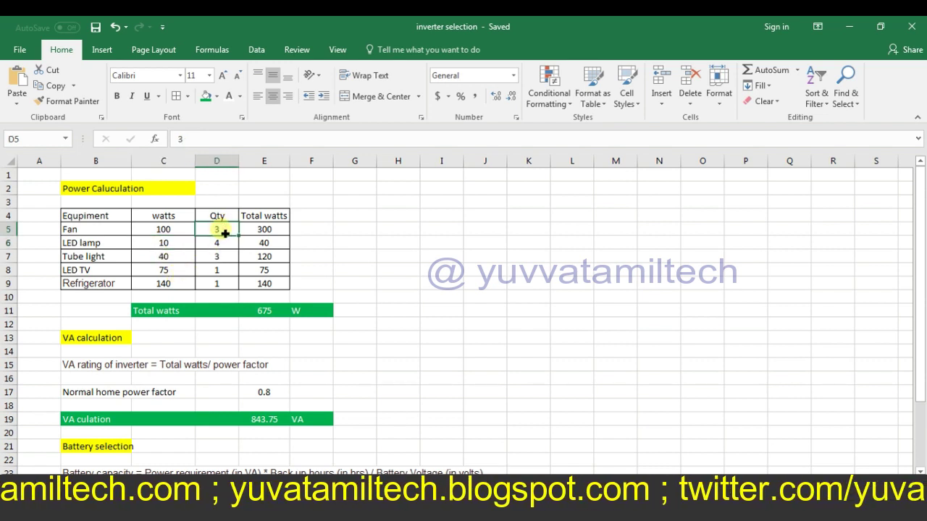
pyautogui.write('1')
pyautogui.press('Return')
pyautogui.write('1')
pyautogui.press('Return')
pyautogui.write('1')
pyautogui.press('Return')
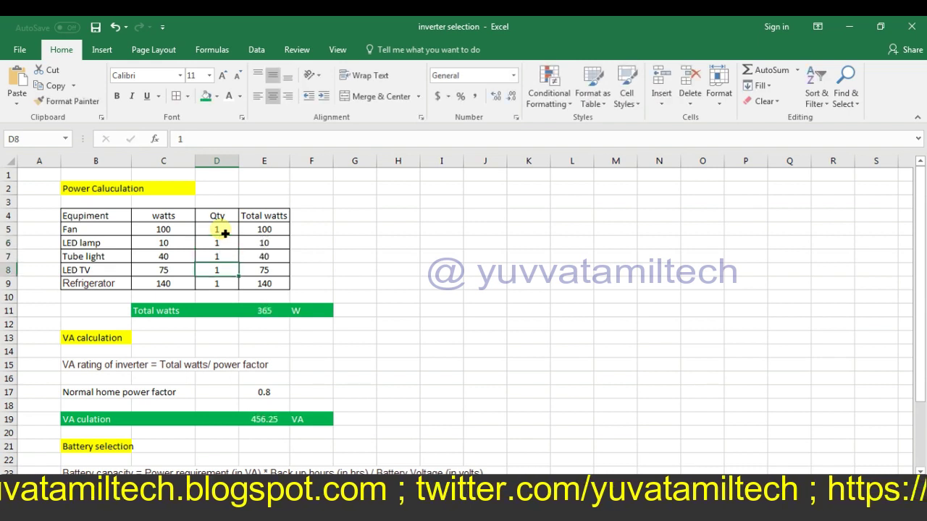
# - Examine how watts and quantity give each item's total watts, and check the overall total watts row
pyautogui.press('Up')
pyautogui.press('Right')
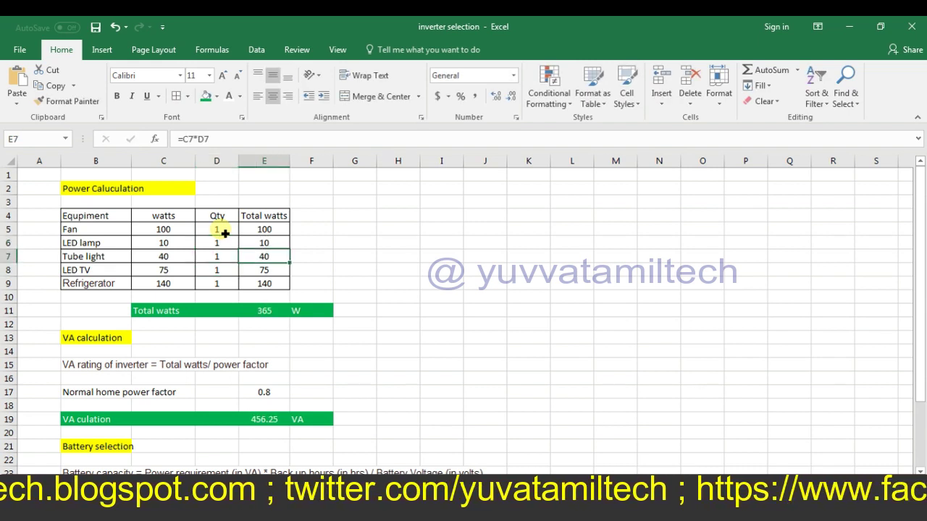
pyautogui.press('Right')
pyautogui.press('Up')
pyautogui.press('Up')
pyautogui.press('Left')
pyautogui.press('Left')
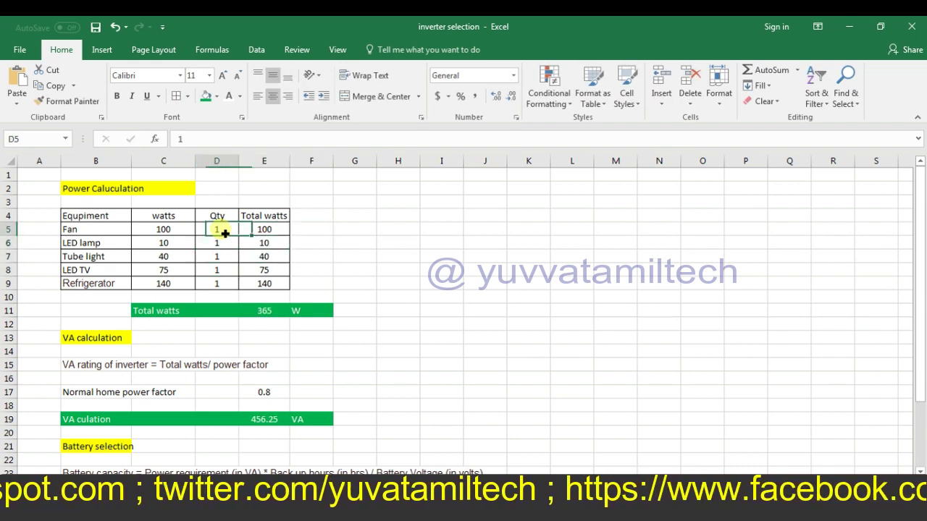
pyautogui.press('Left')
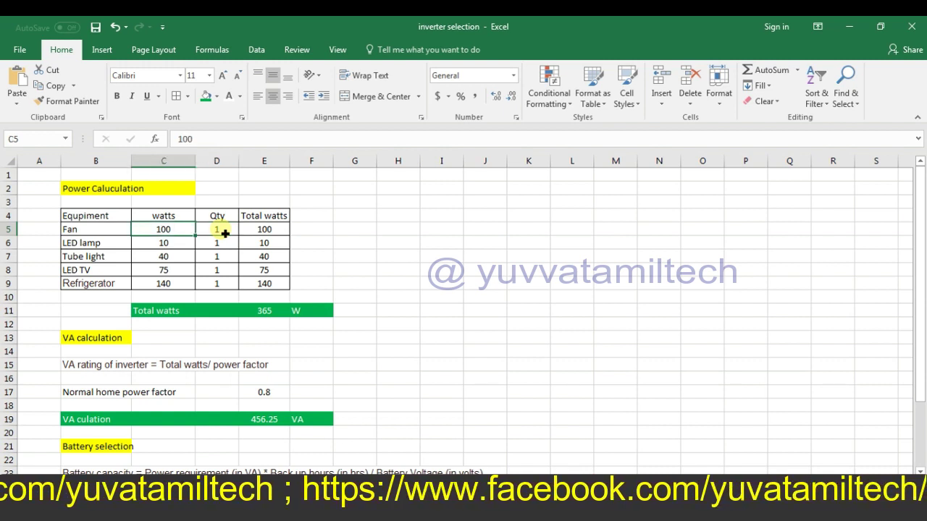
pyautogui.press('Right')
pyautogui.press('Right')
pyautogui.press('Right')
pyautogui.press('Left')
pyautogui.press('Down')
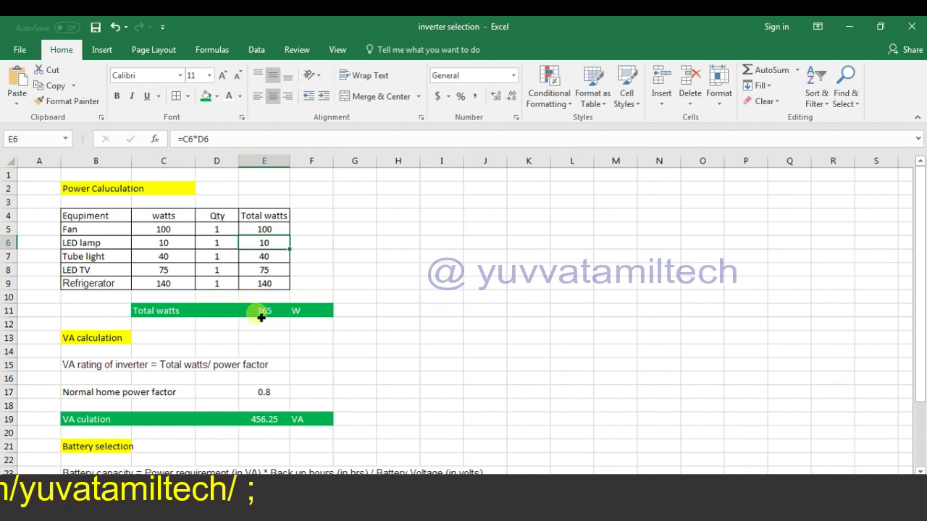
pyautogui.click(313, 315)
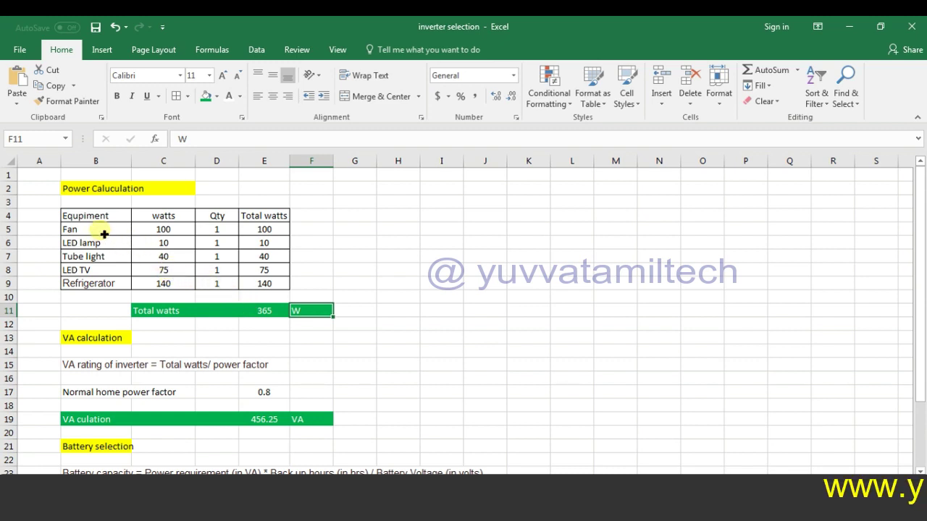
# - Set the fan quantity to 2 and the LED lamp quantity to 4 in the power calculation table
pyautogui.click(217, 234)
pyautogui.write('2')
pyautogui.press('Return')
pyautogui.write('4')
pyautogui.press('Return')
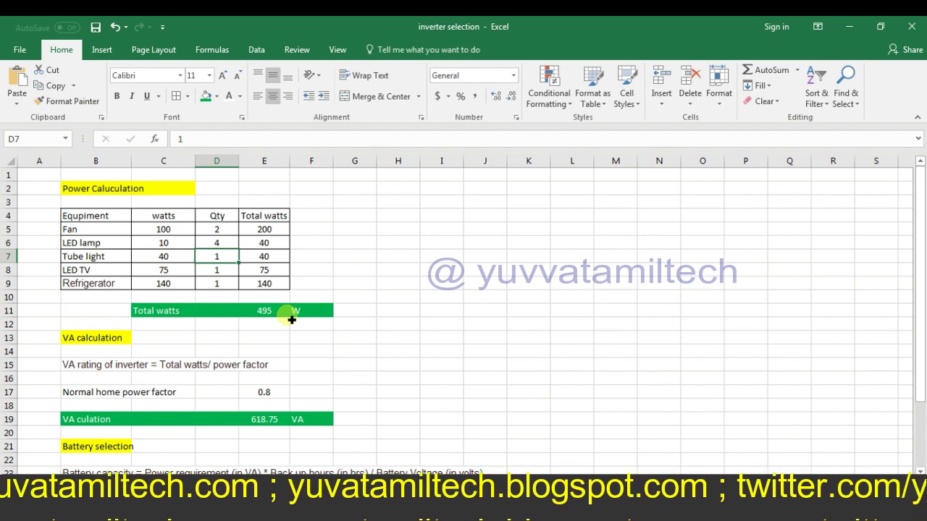
# - Examine the inverter's VA calculation: total watts, the rating formula, the home power factor and the resulting VA
pyautogui.click(400, 352)
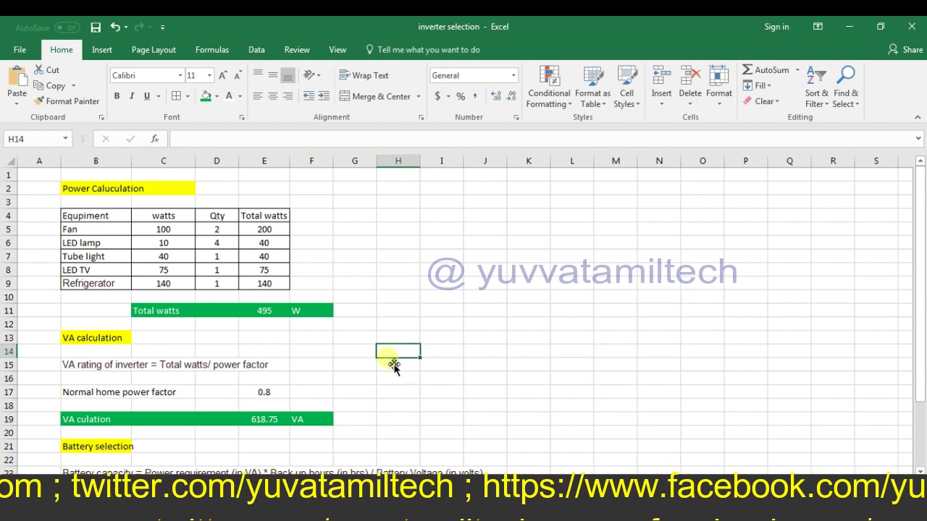
pyautogui.click(281, 316)
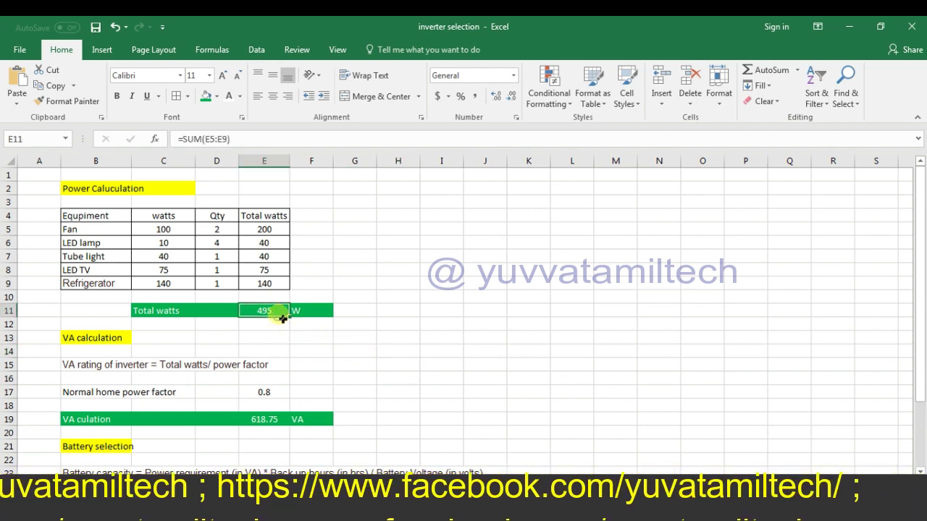
pyautogui.click(194, 368)
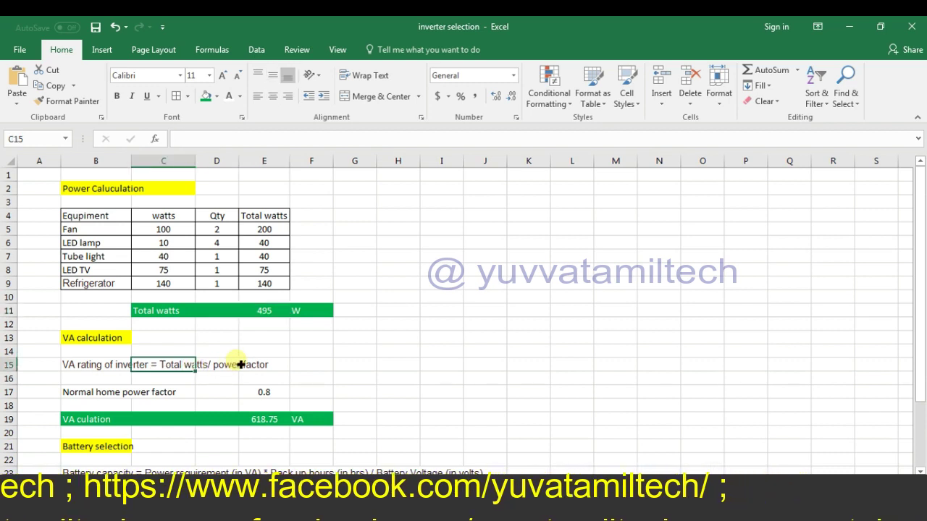
pyautogui.click(233, 364)
pyautogui.click(282, 314)
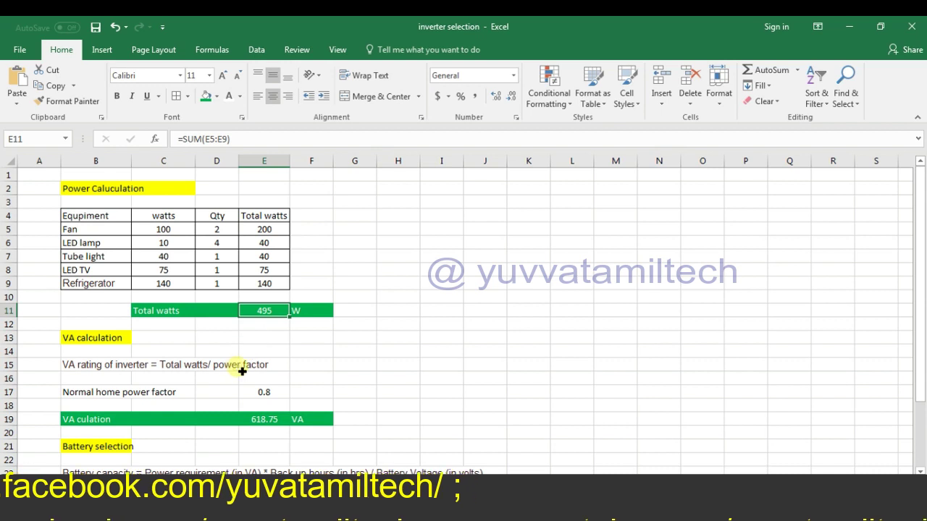
pyautogui.click(278, 394)
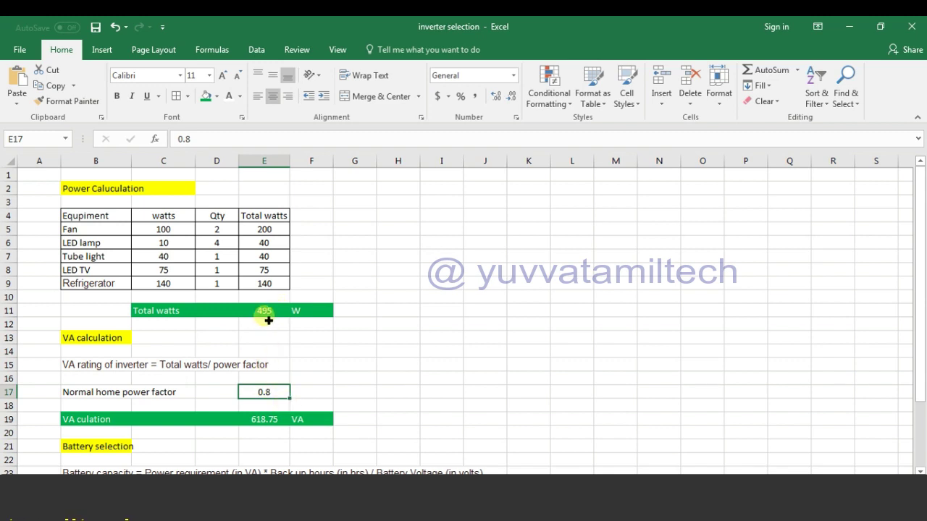
pyautogui.click(274, 425)
pyautogui.click(326, 424)
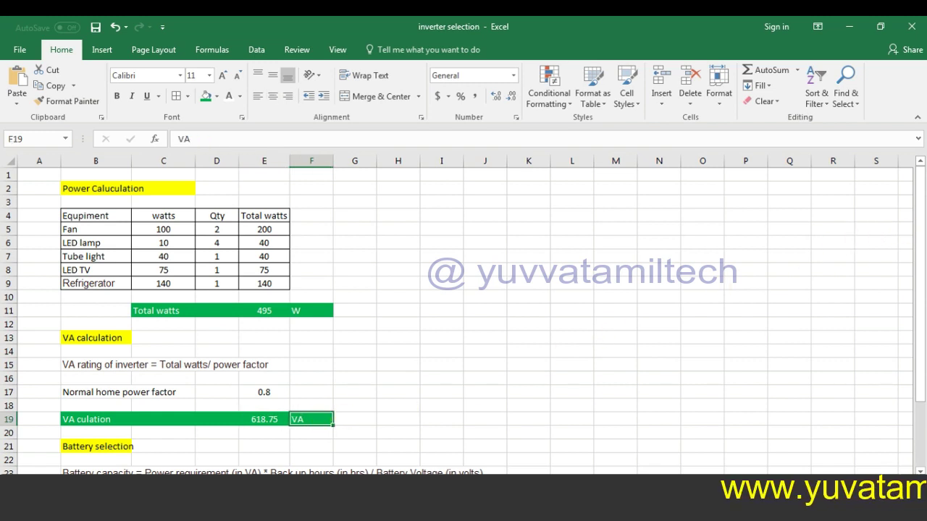
# - Set the backup hours in the battery selection section to 2
pyautogui.moveTo(921, 228); pyautogui.dragTo(919, 294)
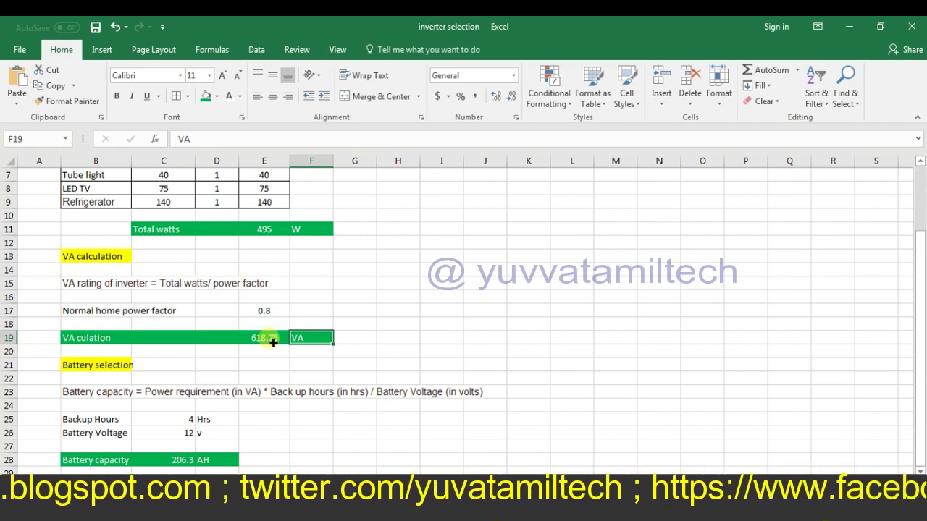
pyautogui.click(371, 338)
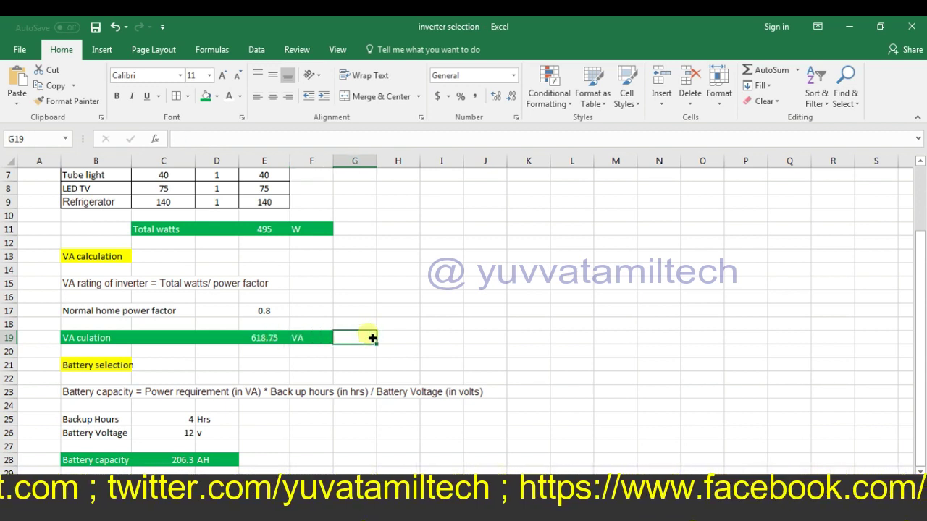
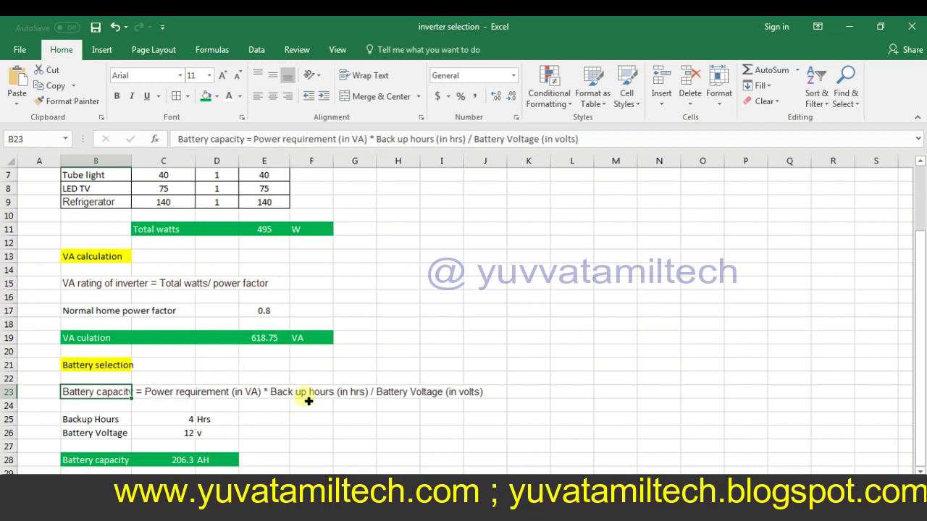
pyautogui.click(182, 420)
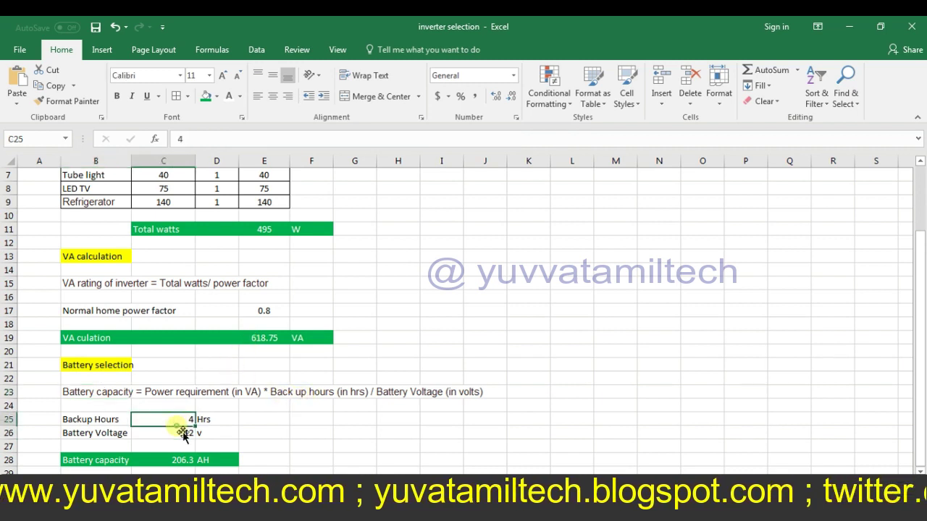
pyautogui.write('2')
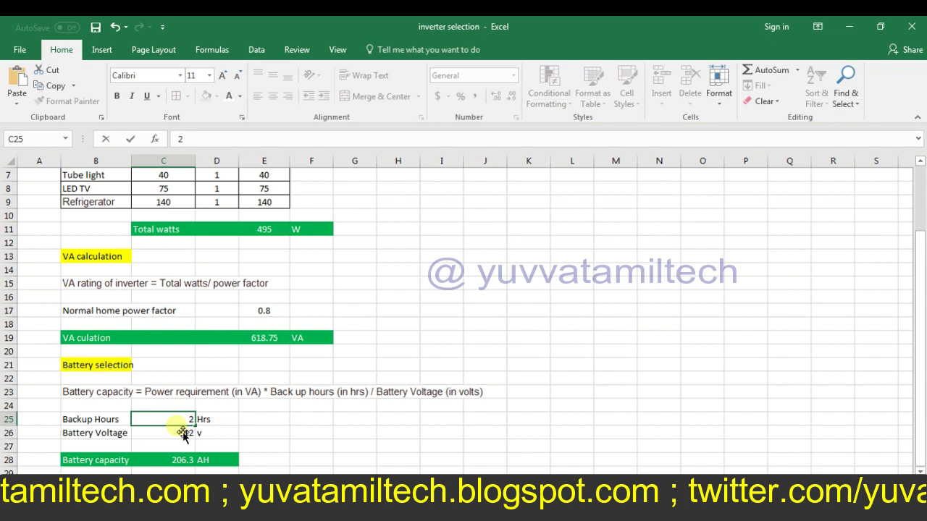
pyautogui.press('Return')
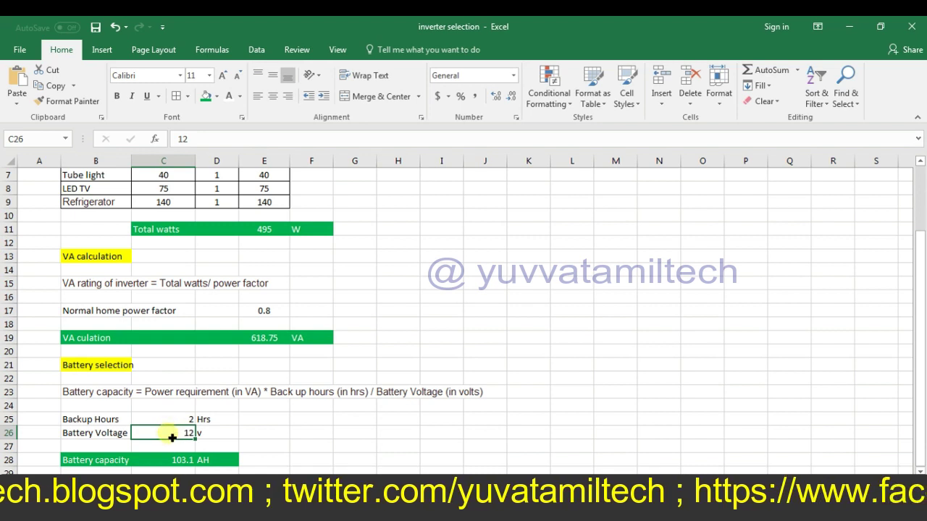
# - Examine the battery capacity result and its formula combining the VA rating, backup hours and battery voltage
pyautogui.click(175, 464)
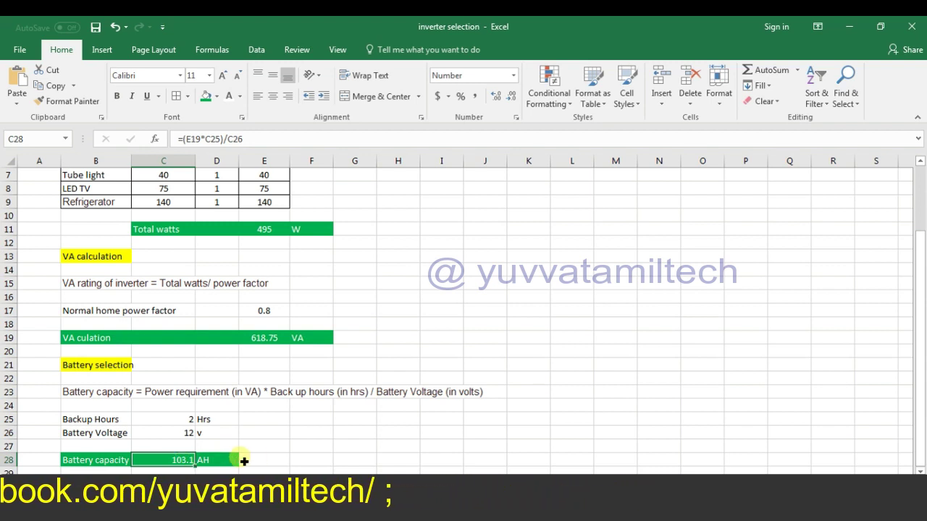
pyautogui.click(275, 461)
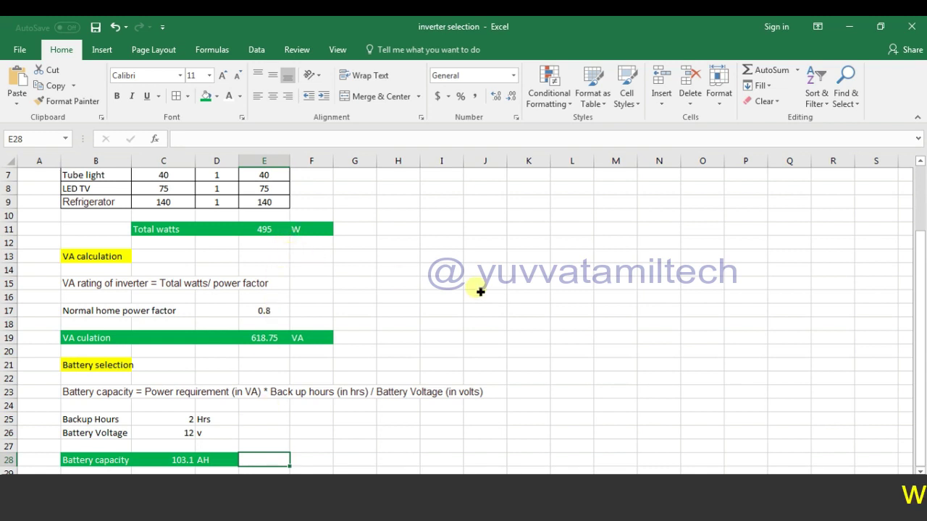
pyautogui.click(688, 378)
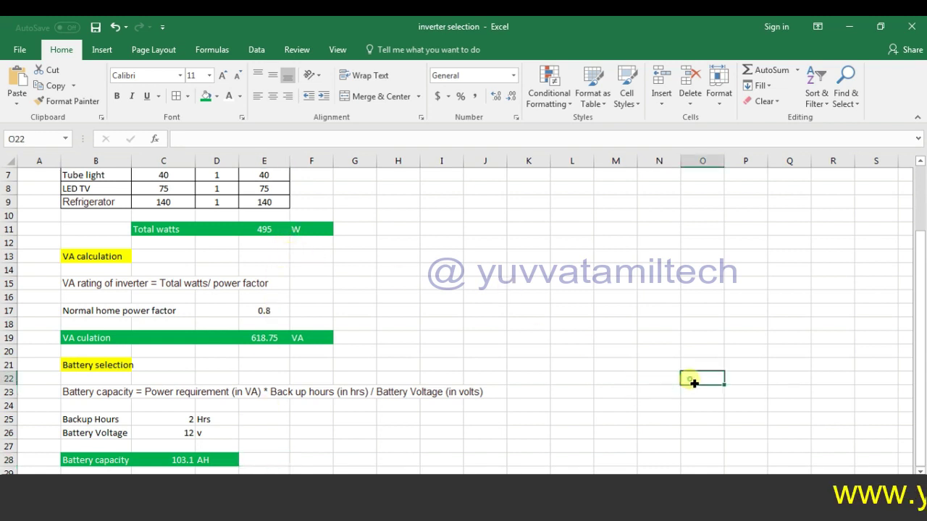
pyautogui.click(324, 423)
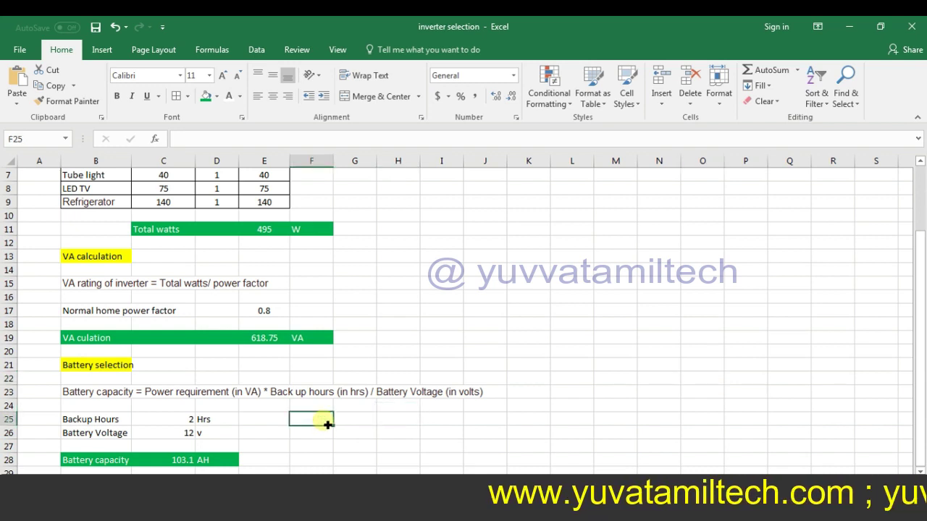
pyautogui.click(399, 434)
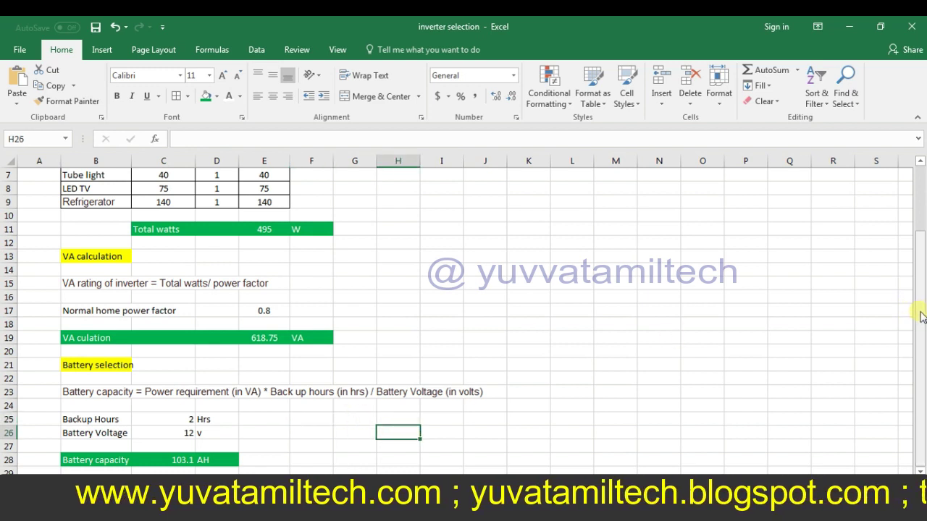
pyautogui.moveTo(922, 316); pyautogui.dragTo(922, 375)
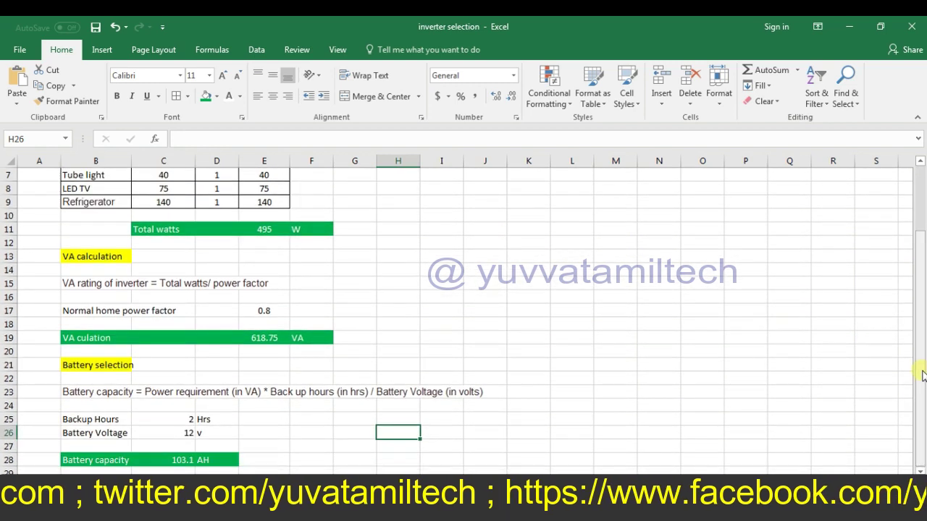